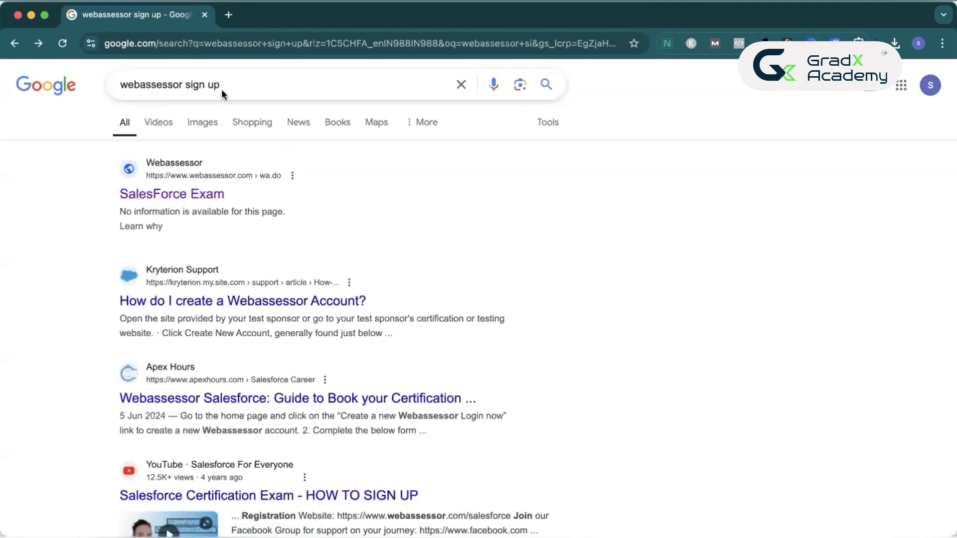
# Open the Webassessor Salesforce exam page from the Google results
pyautogui.click(217, 199)
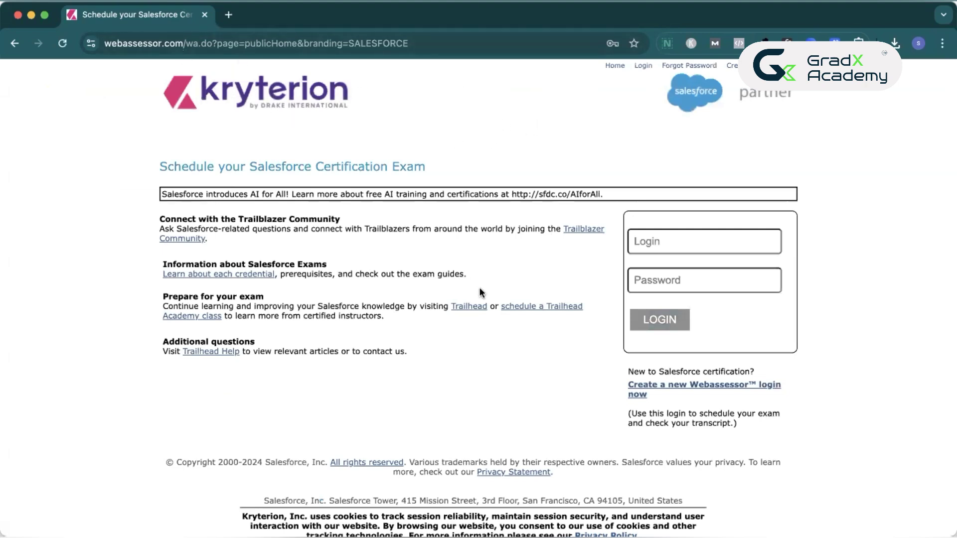
# Start a new Webassessor login and review the login name, phone and address fields
pyautogui.click(665, 390)
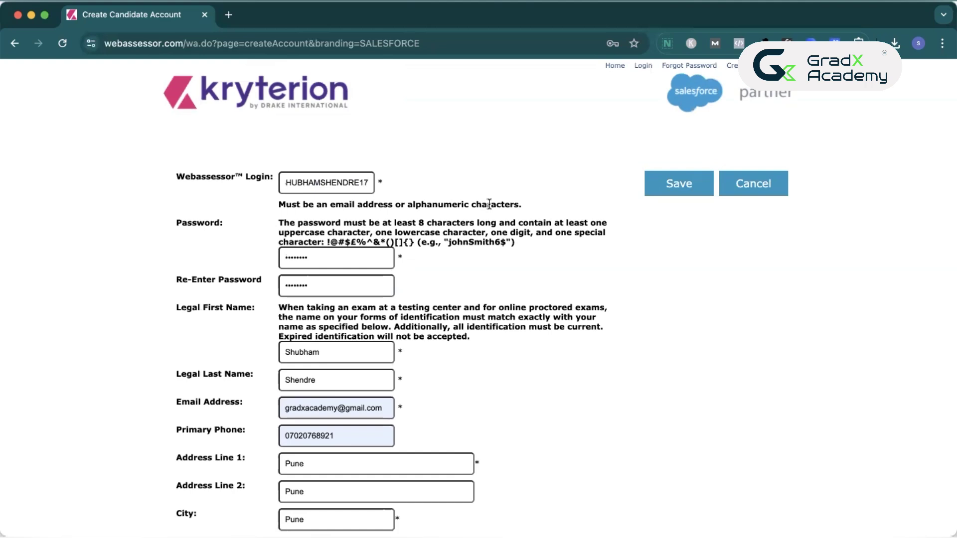
pyautogui.doubleClick(317, 184)
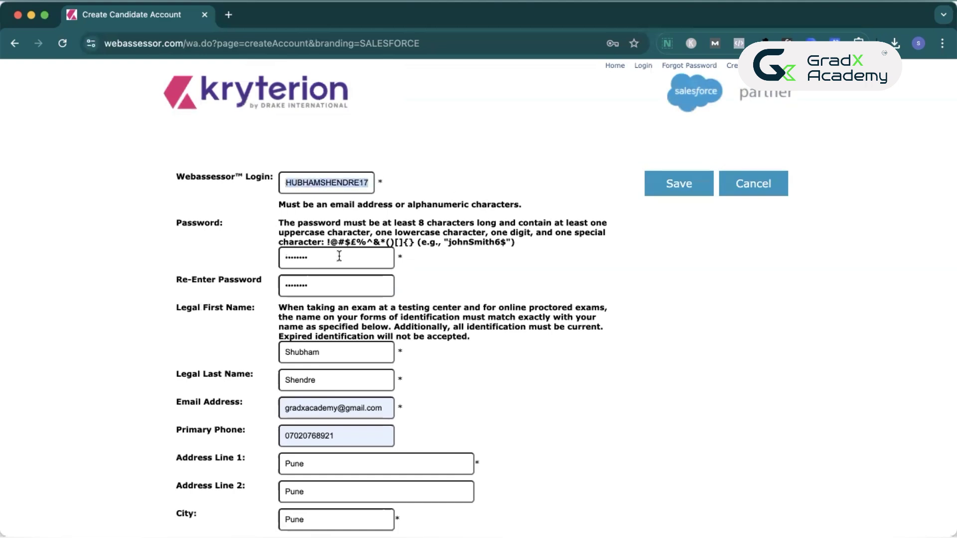
pyautogui.scroll(-2, 342, 279)
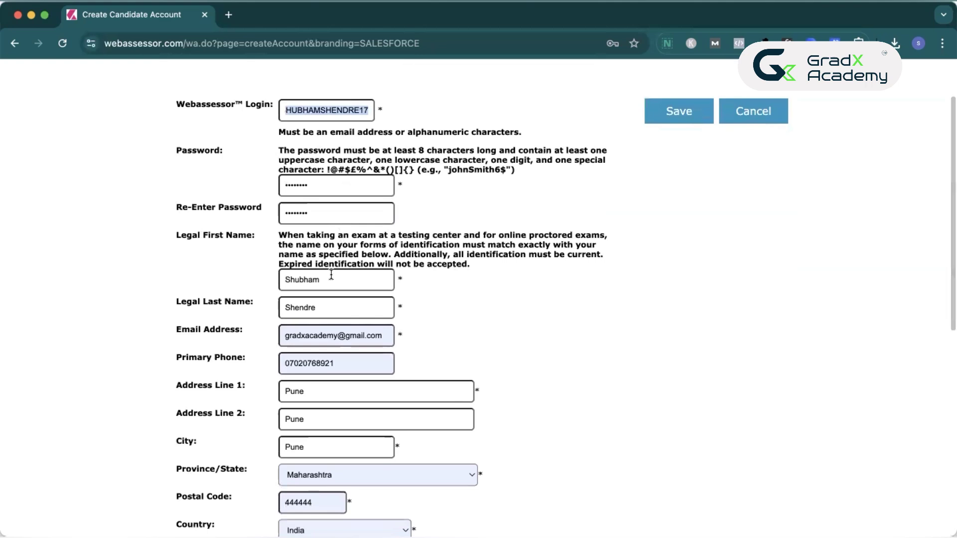
pyautogui.click(322, 335)
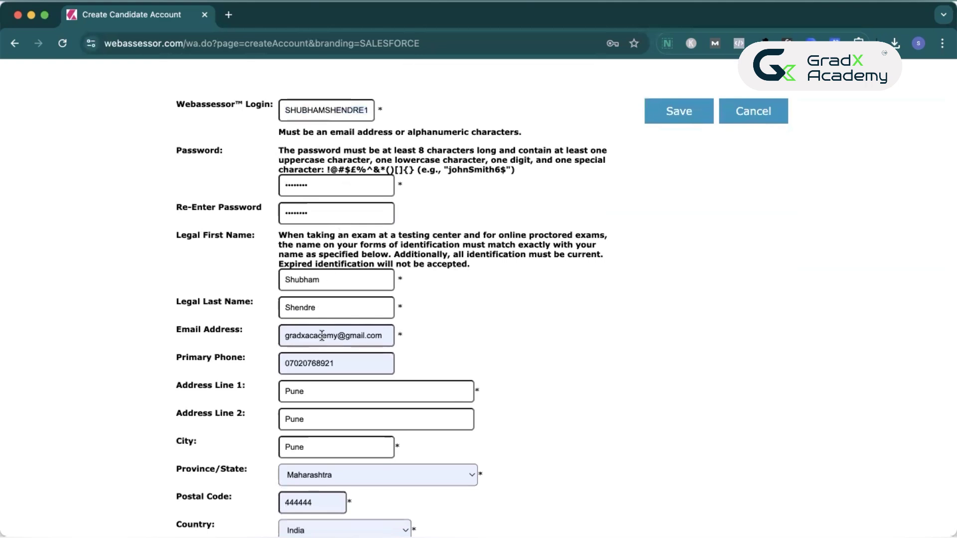
pyautogui.doubleClick(326, 364)
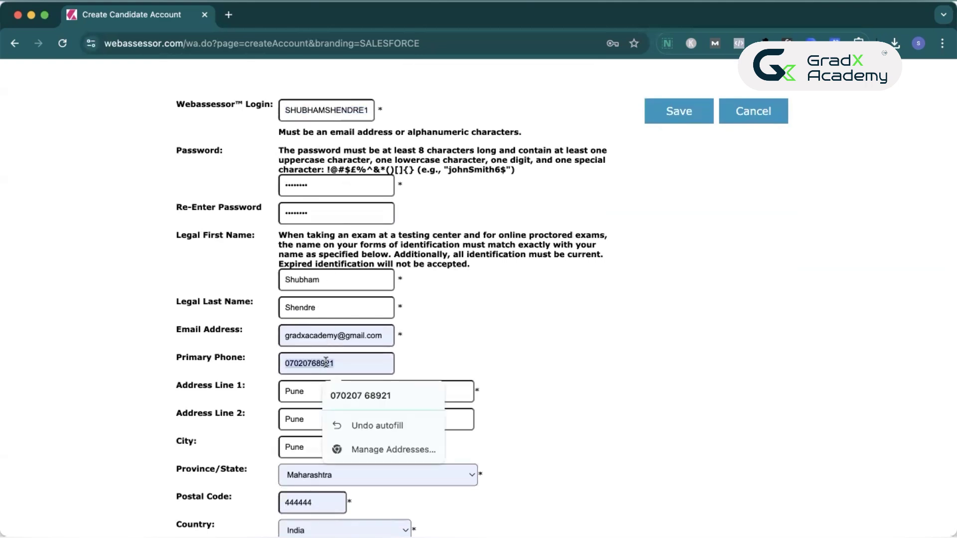
pyautogui.doubleClick(295, 391)
pyautogui.scroll(-2, 298, 391)
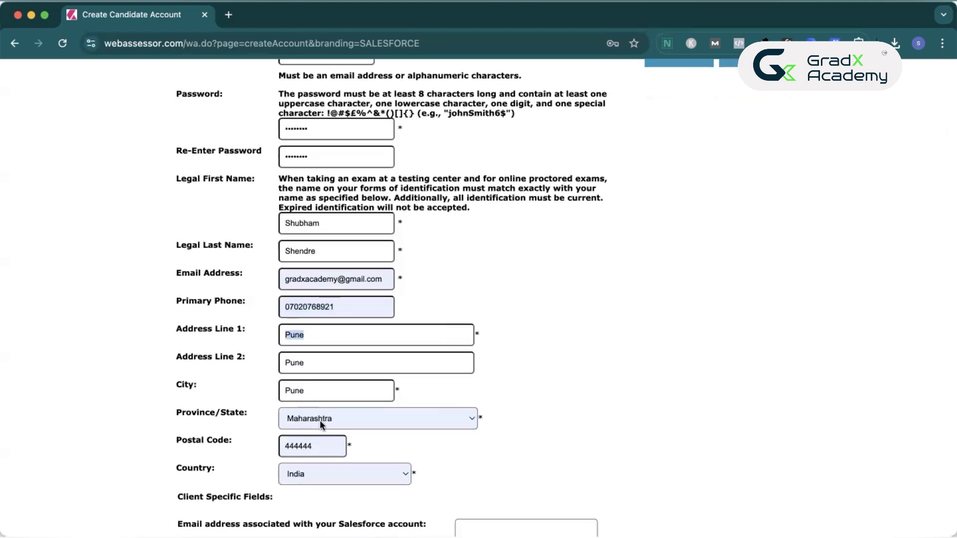
pyautogui.scroll(-1, 319, 419)
pyautogui.scroll(-3, 319, 420)
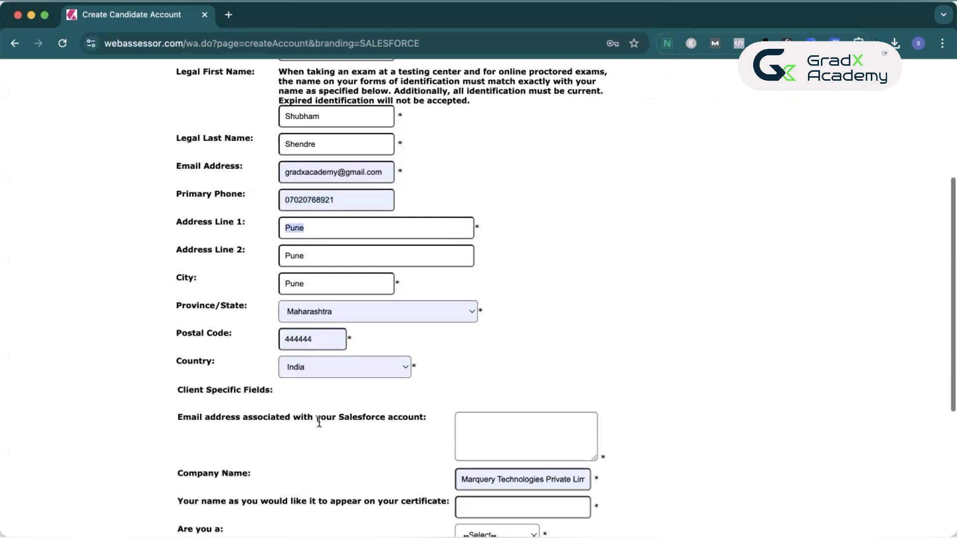
pyautogui.click(176, 420)
pyautogui.moveTo(177, 420); pyautogui.dragTo(425, 420)
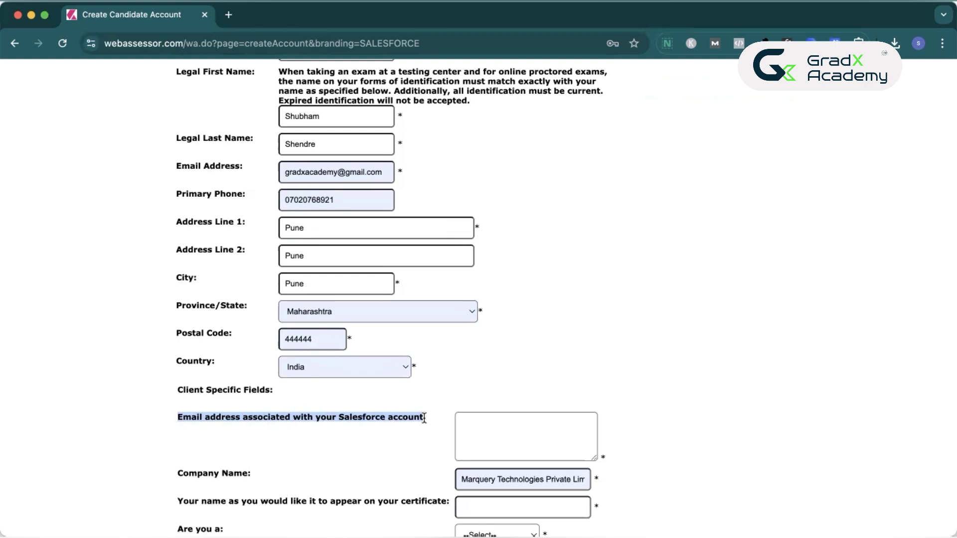
# Copy the form's email address into the Salesforce account email box
pyautogui.click(496, 420)
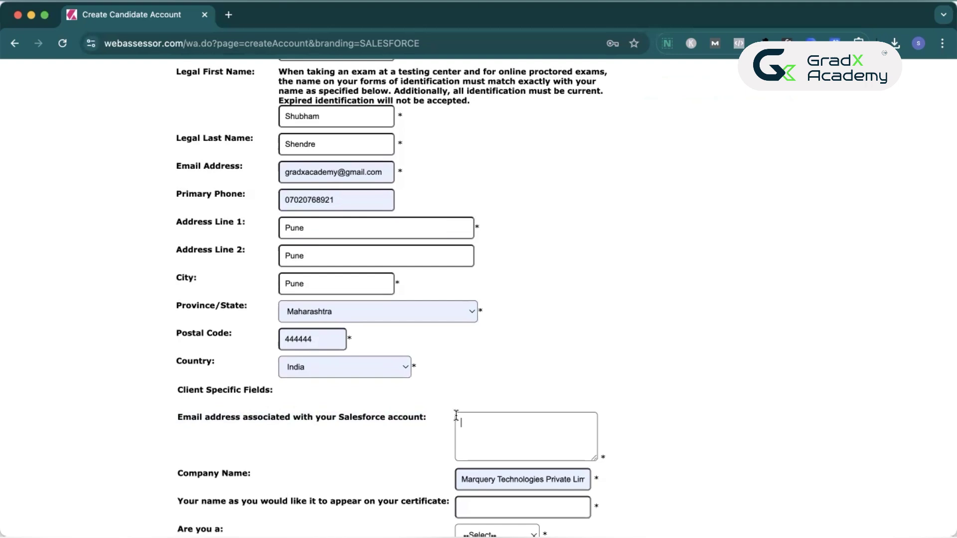
pyautogui.tripleClick(329, 179)
pyautogui.hotkey('ctrl', 'c')
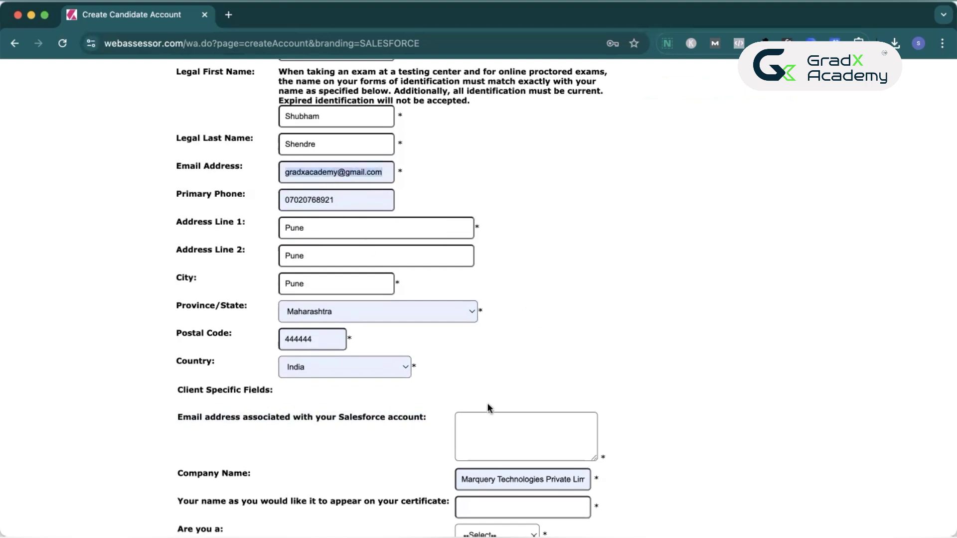
pyautogui.click(485, 440)
pyautogui.hotkey('ctrl', 'v')
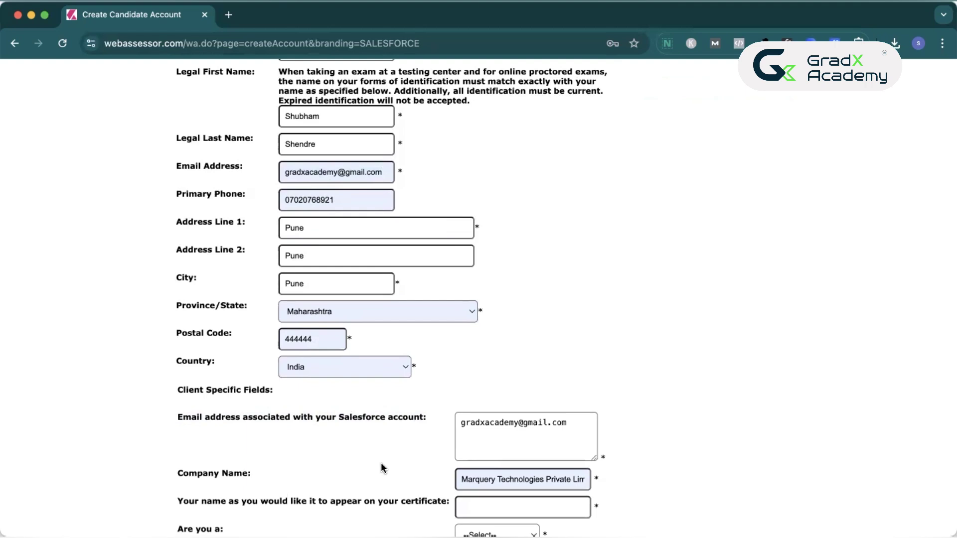
pyautogui.scroll(-3, 380, 468)
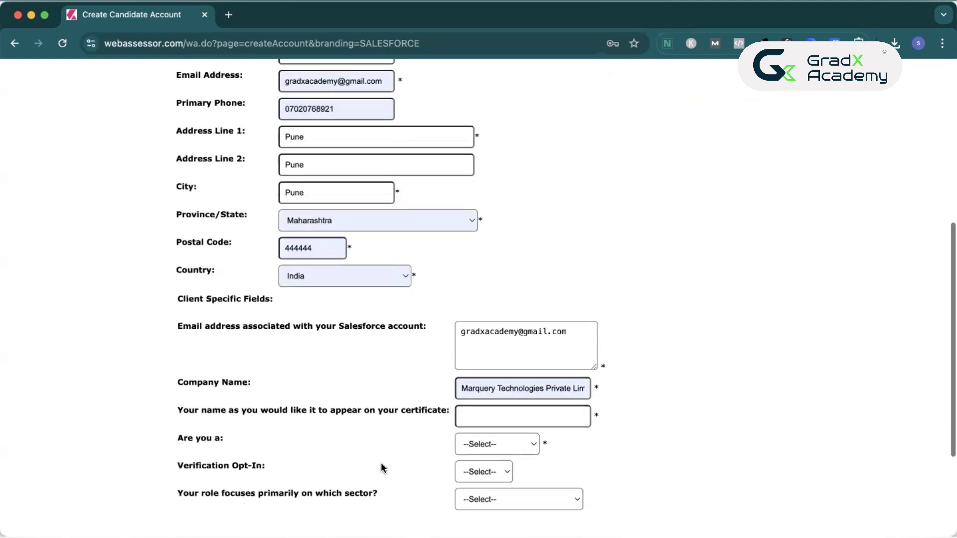
# Clear the old company name and enter the certificate name
pyautogui.click(494, 391)
pyautogui.hotkey('ctrl', 'a')
pyautogui.press('BackSpace')
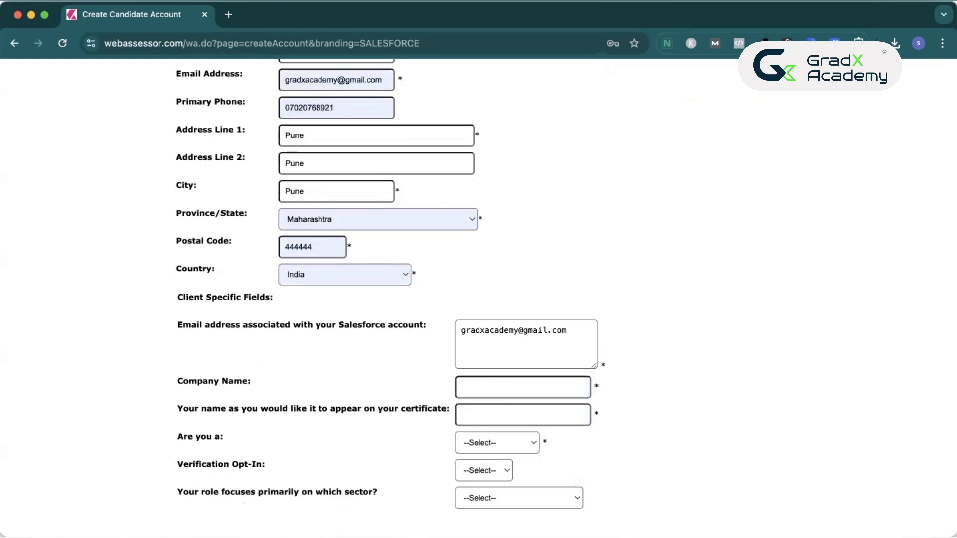
pyautogui.write('GRADX AC')
pyautogui.write('ADEM')
pyautogui.write('Y')
pyautogui.click(495, 411)
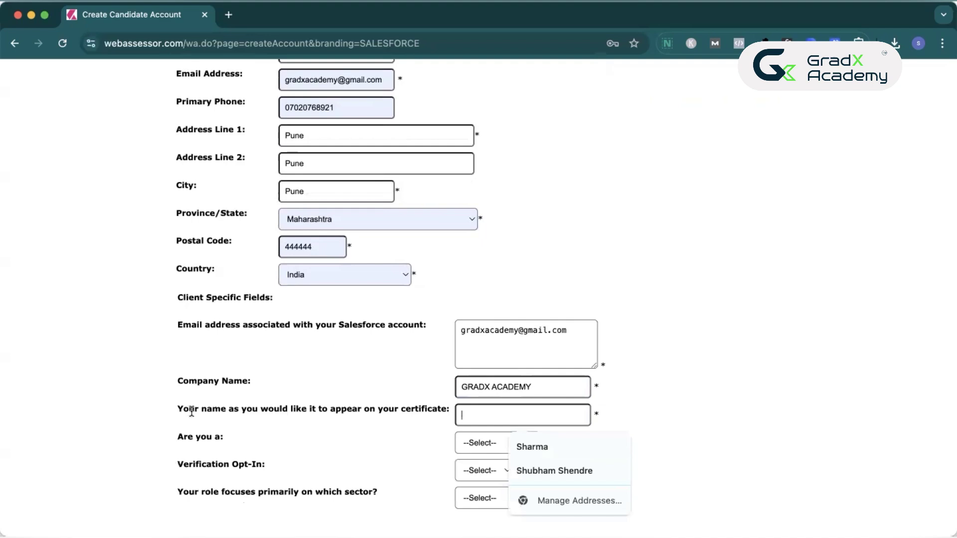
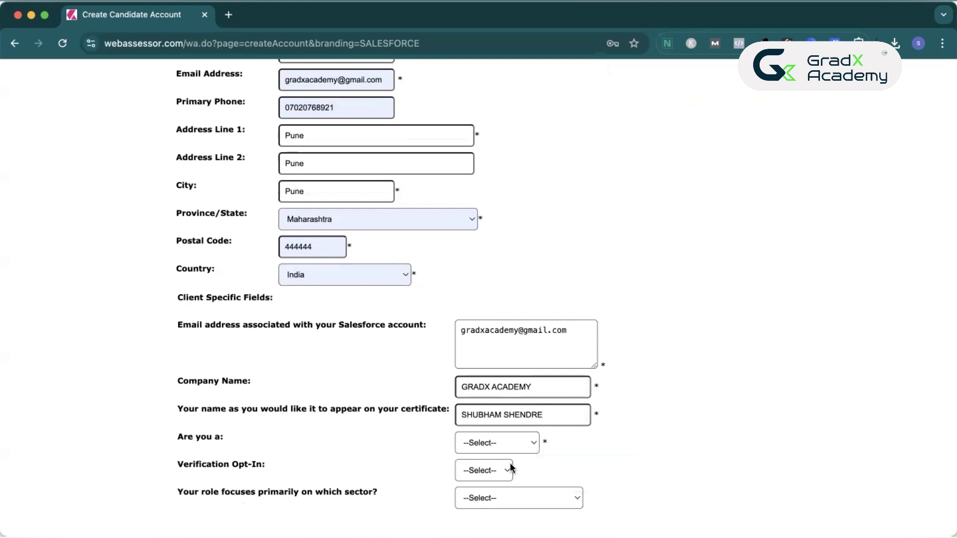
# Set candidate type to SFDC Partner and verification opt-in to Yes
pyautogui.click(509, 447)
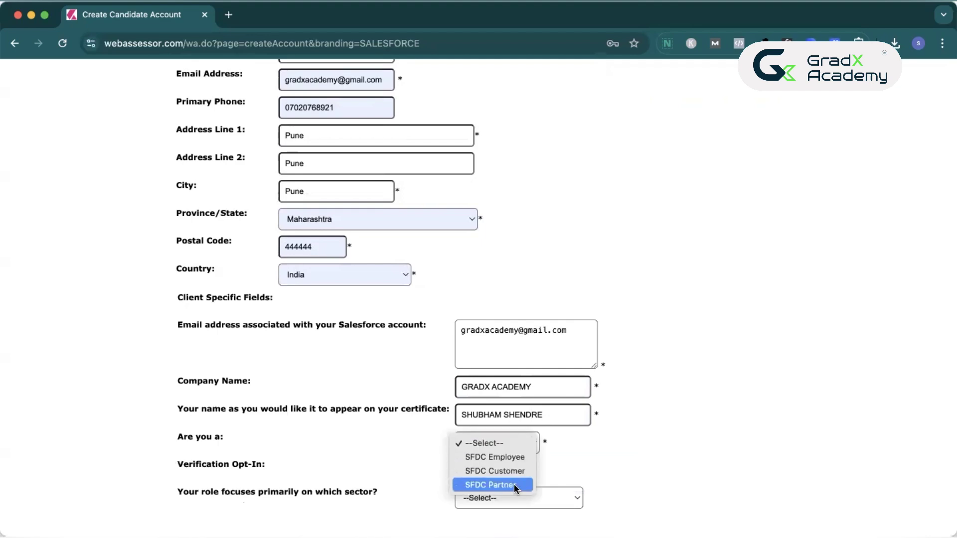
pyautogui.click(513, 484)
pyautogui.click(501, 444)
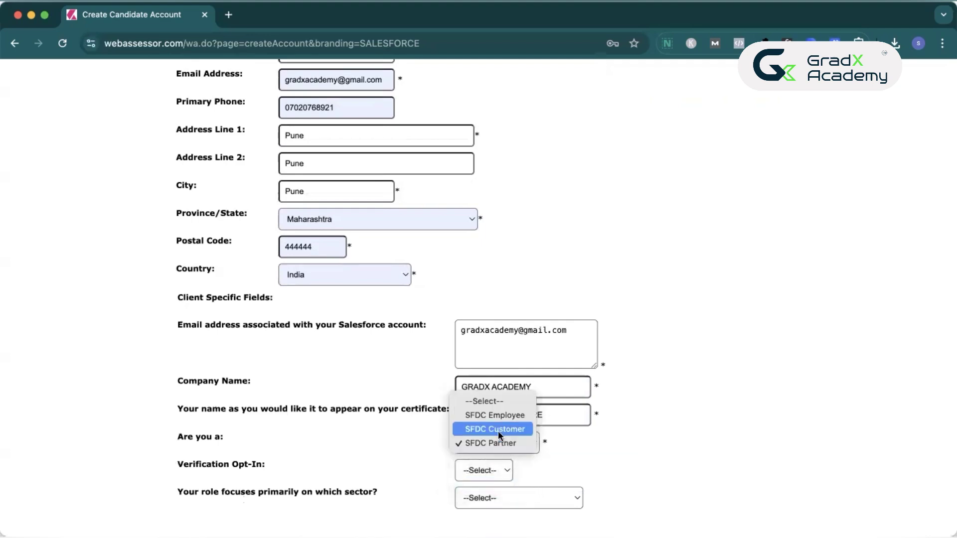
pyautogui.click(510, 433)
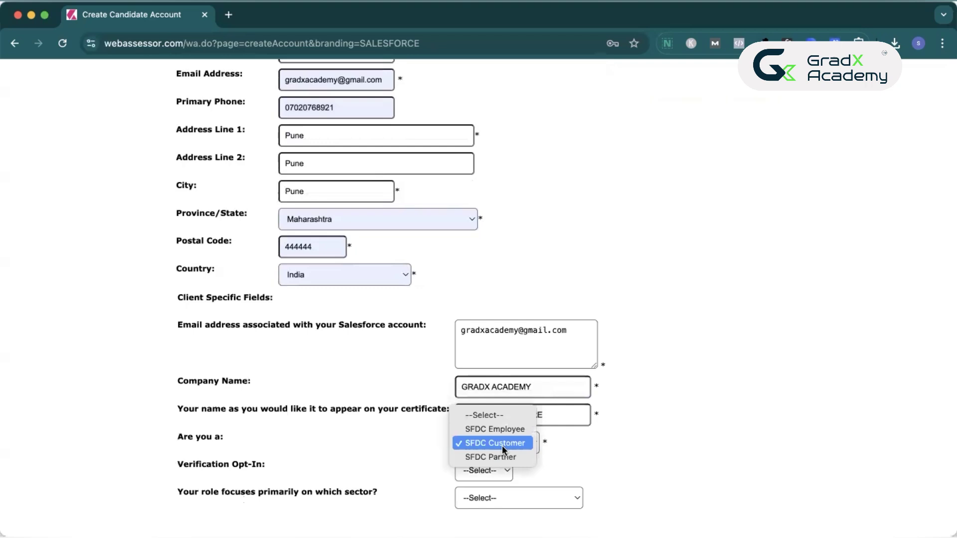
pyautogui.click(511, 432)
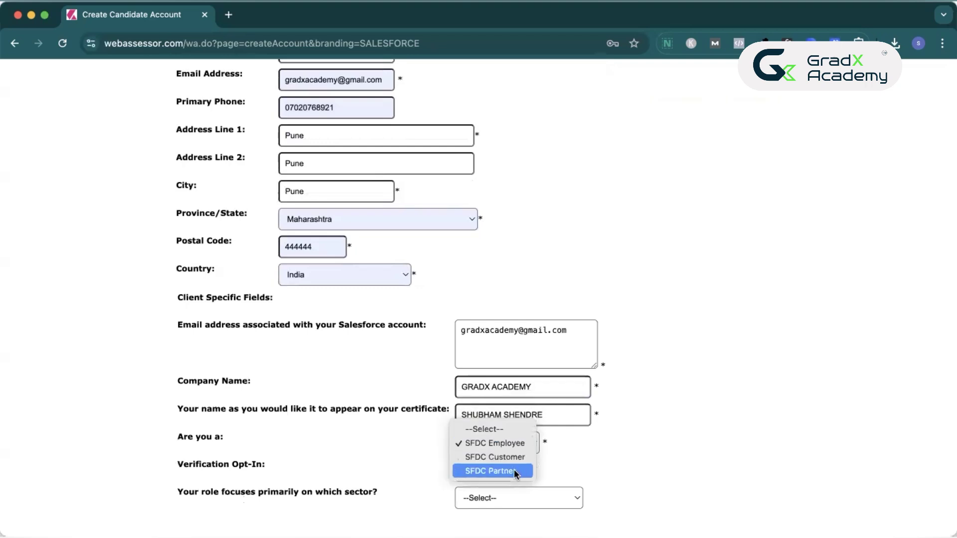
pyautogui.click(529, 442)
pyautogui.click(513, 469)
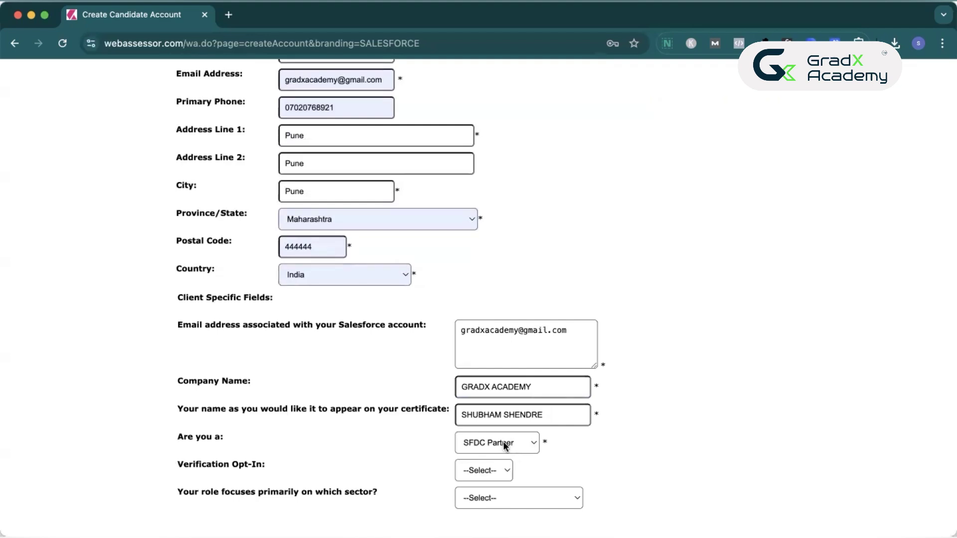
pyautogui.click(496, 467)
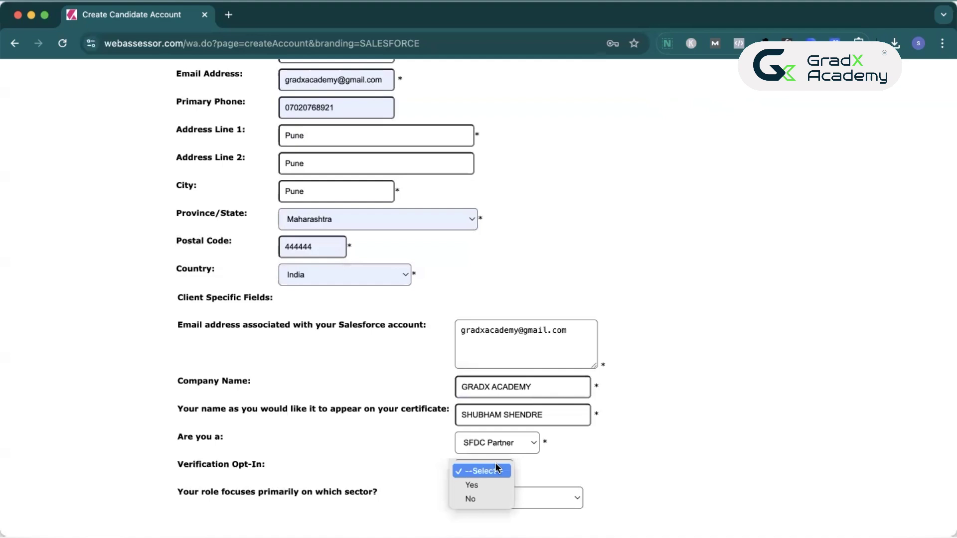
pyautogui.click(492, 488)
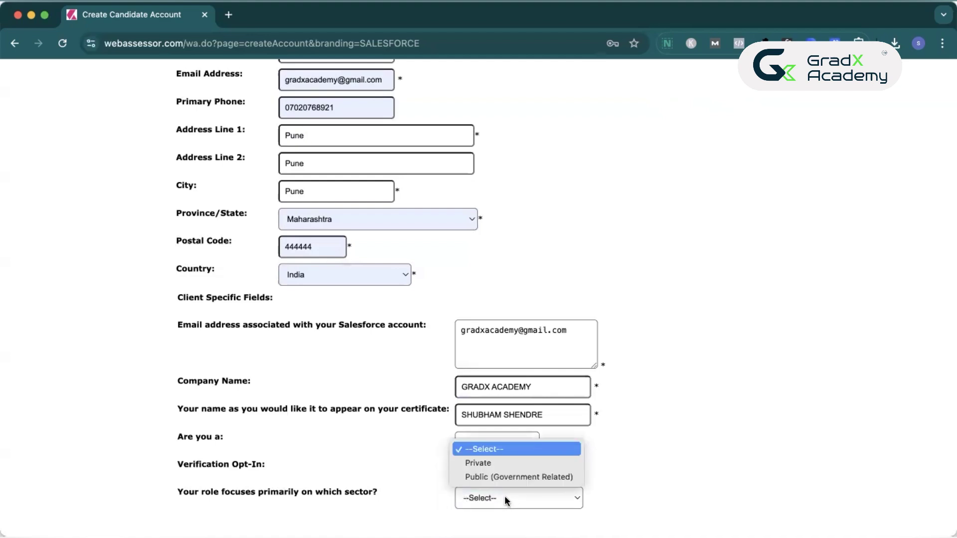
# Set the role sector to Private and save the new candidate account
pyautogui.click(488, 467)
pyautogui.scroll(-4, 578, 467)
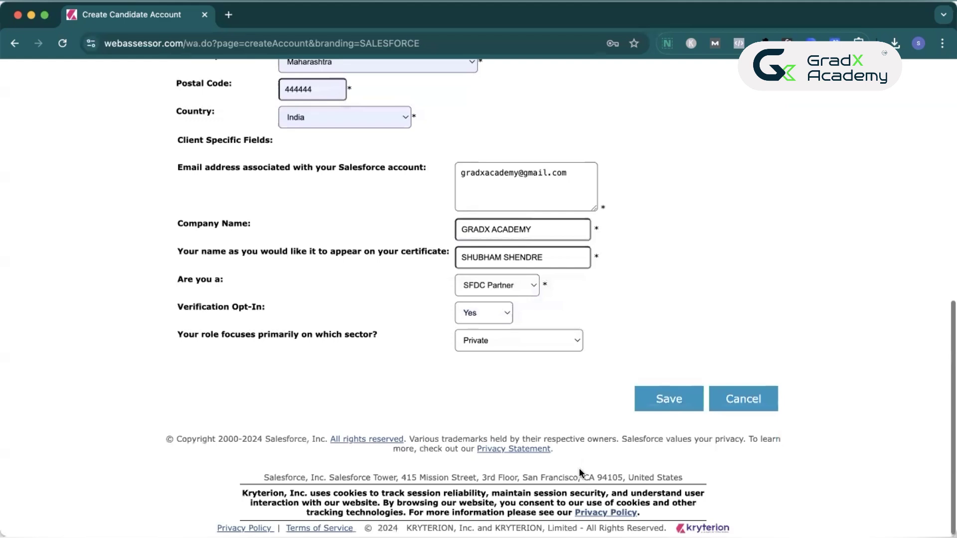
pyautogui.click(670, 398)
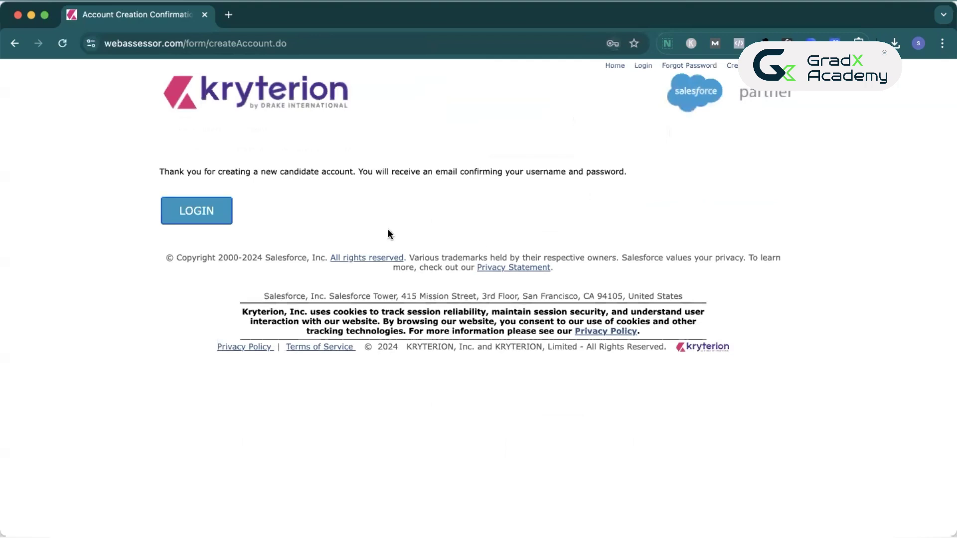
# Sign in to Webassessor with the new username and password
pyautogui.click(216, 223)
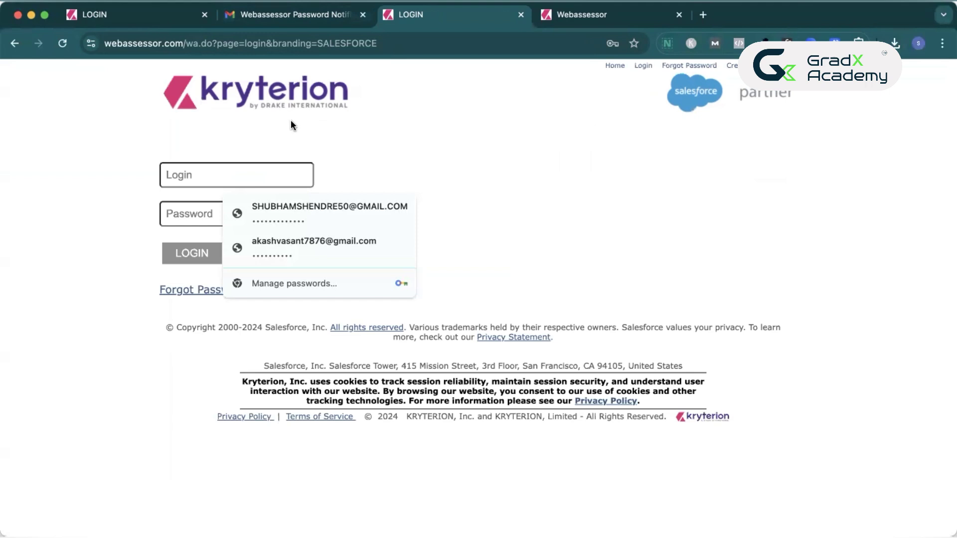
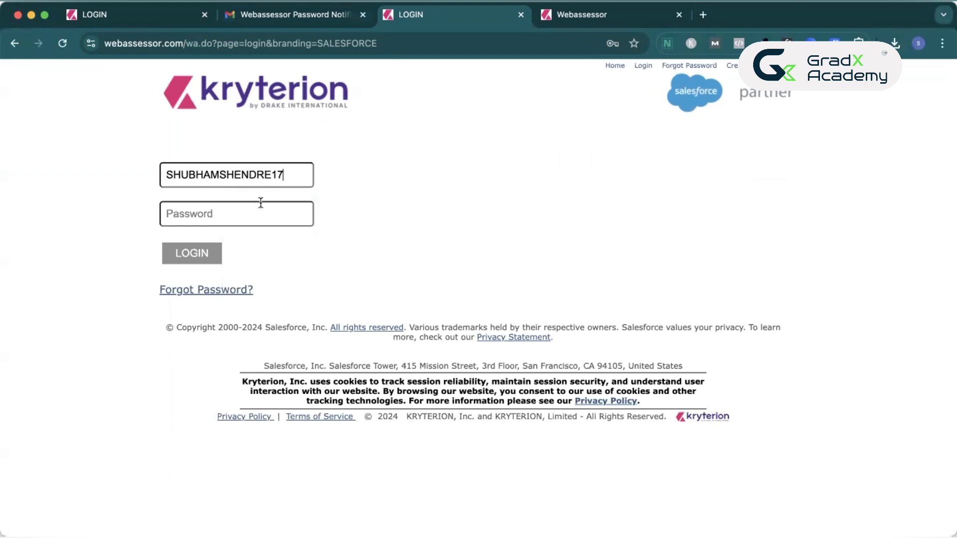
pyautogui.click(246, 203)
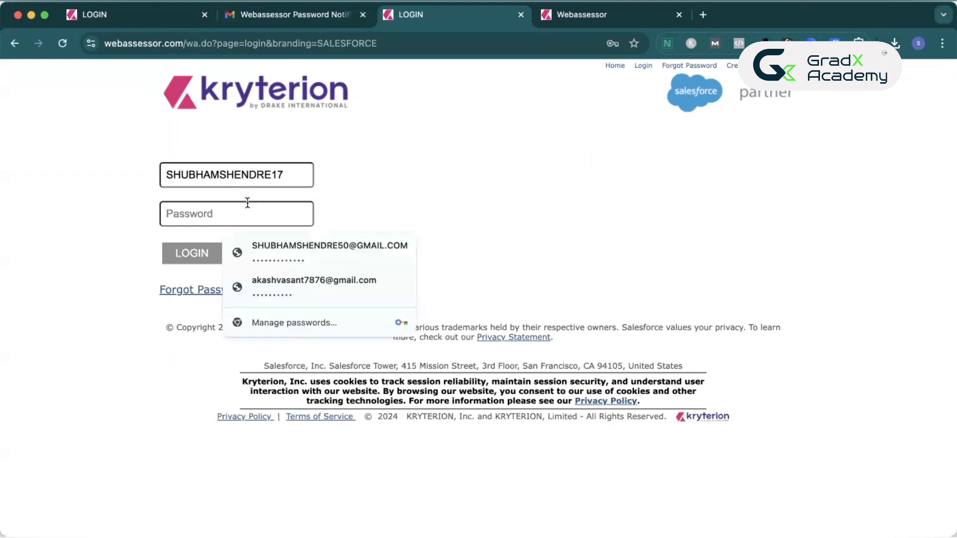
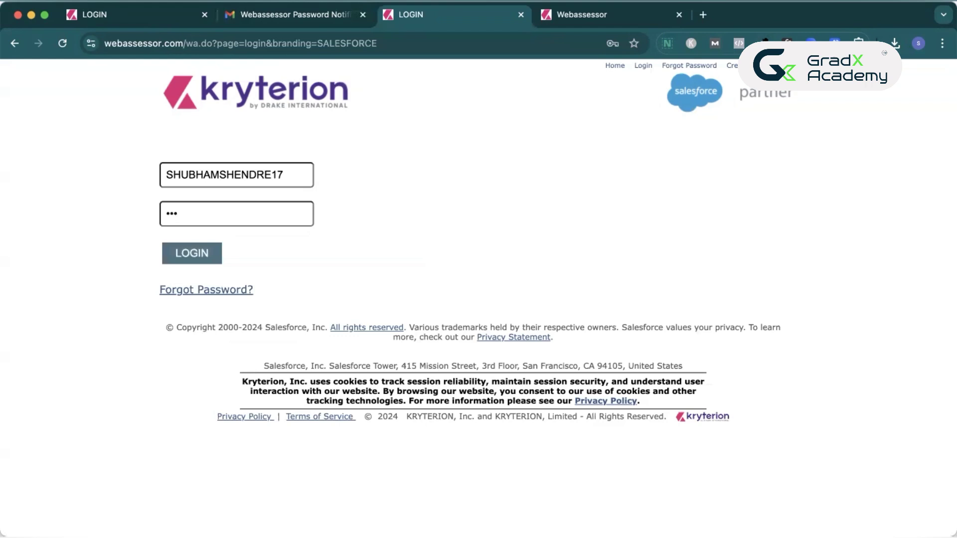
pyautogui.click(205, 262)
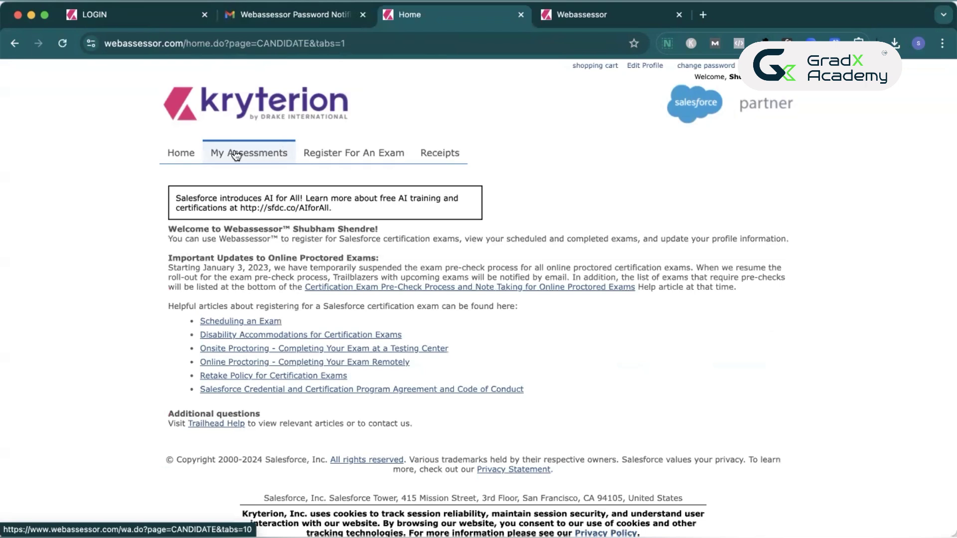
pyautogui.scroll(-1, 187, 142)
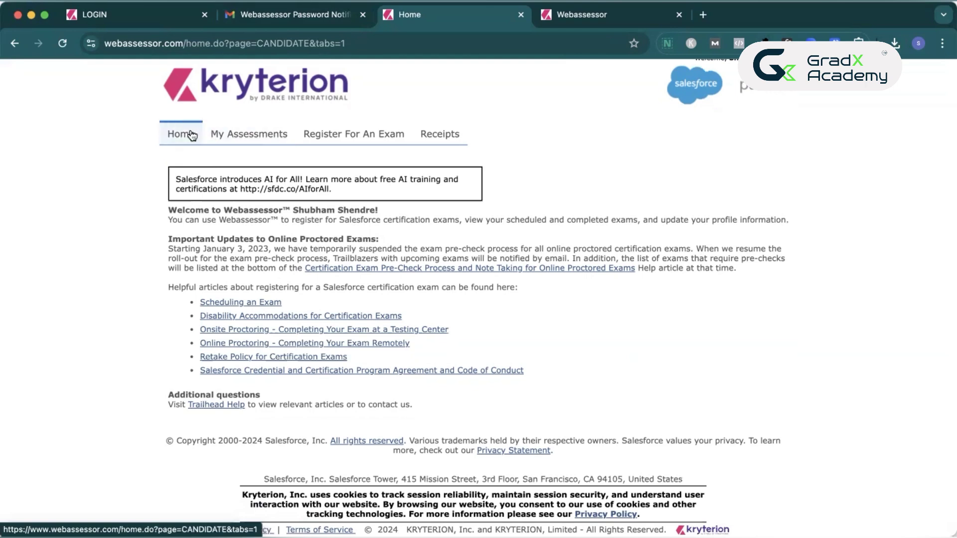
# Check My Assessments is empty, then go to Register For An Exam
pyautogui.click(230, 133)
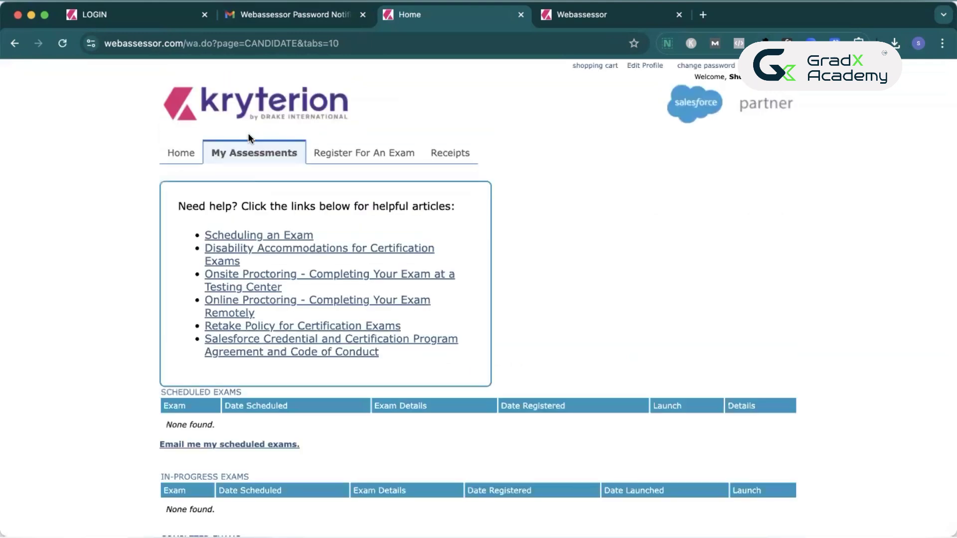
pyautogui.scroll(-3, 268, 431)
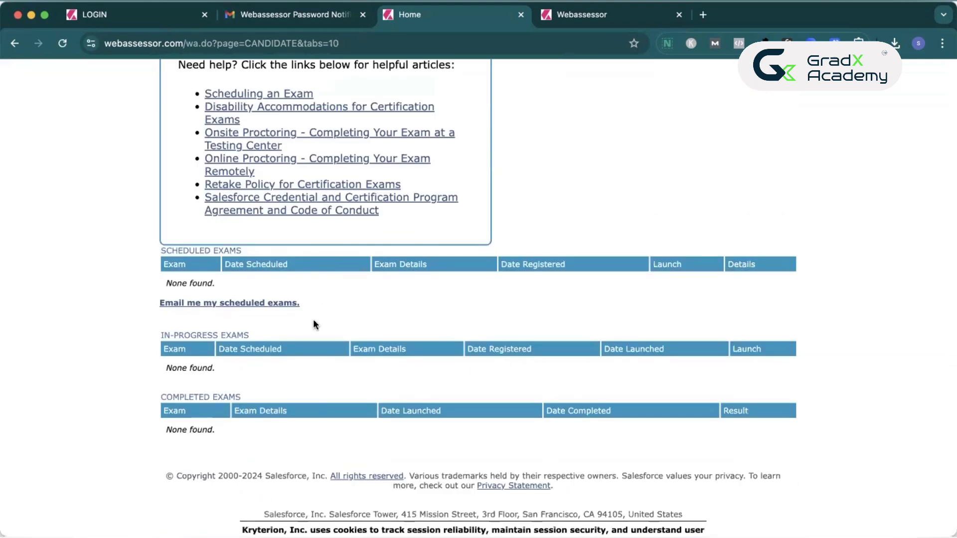
pyautogui.scroll(3, 312, 382)
pyautogui.click(329, 154)
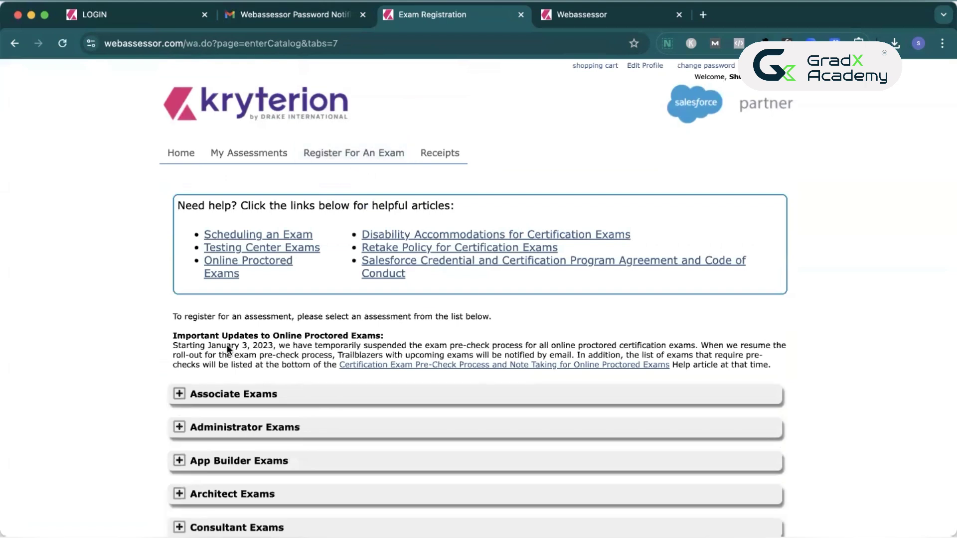
# Register for the free online proctored Salesforce Certified AI Associate exam under Associate Exams
pyautogui.click(179, 395)
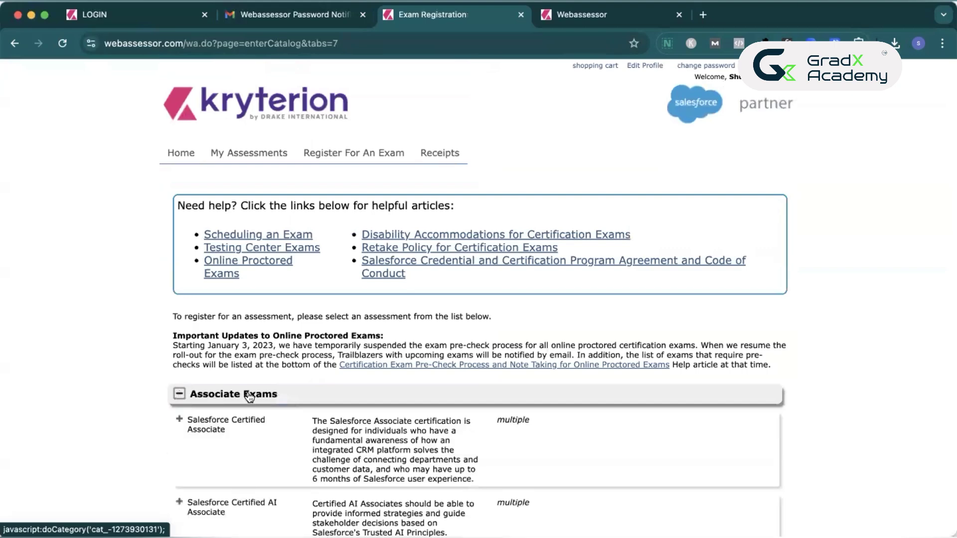
pyautogui.scroll(-3, 248, 395)
pyautogui.scroll(-3, 248, 395)
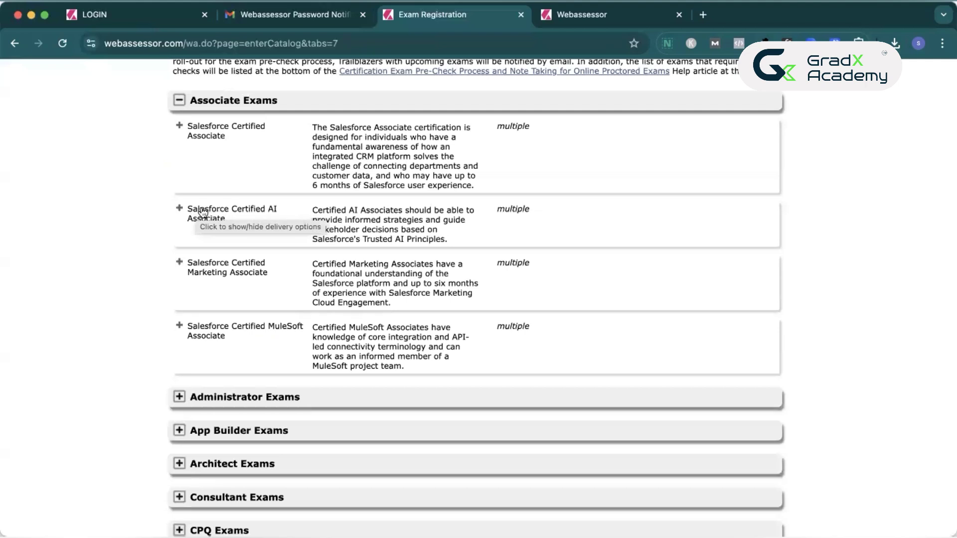
pyautogui.click(180, 208)
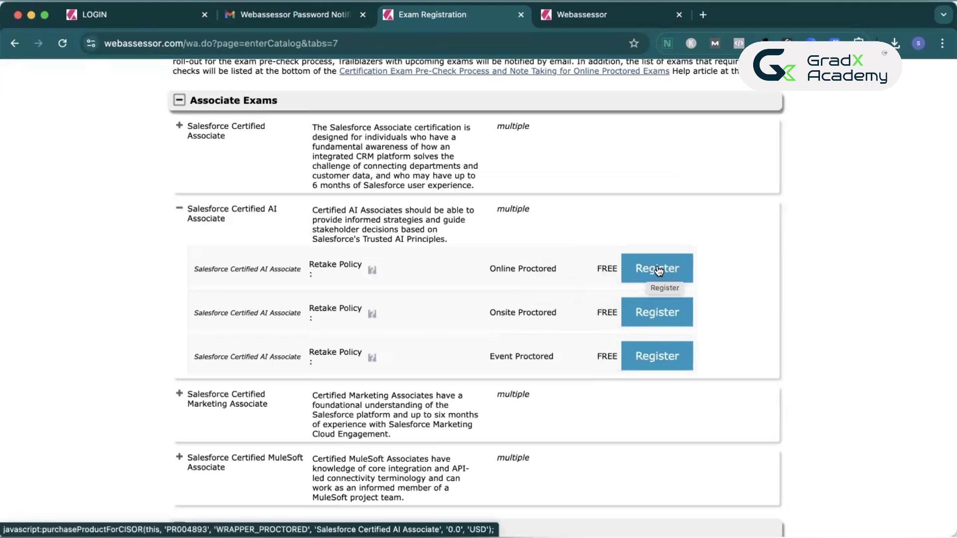
pyautogui.click(657, 271)
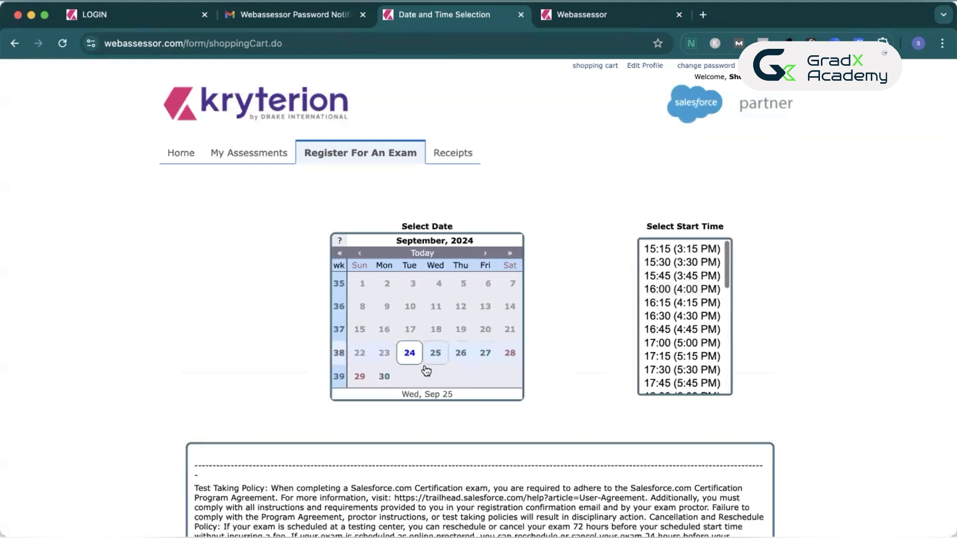
# Choose 30 September 2024 at 12:00 PM, accept the test policy and submit the slot
pyautogui.click(384, 377)
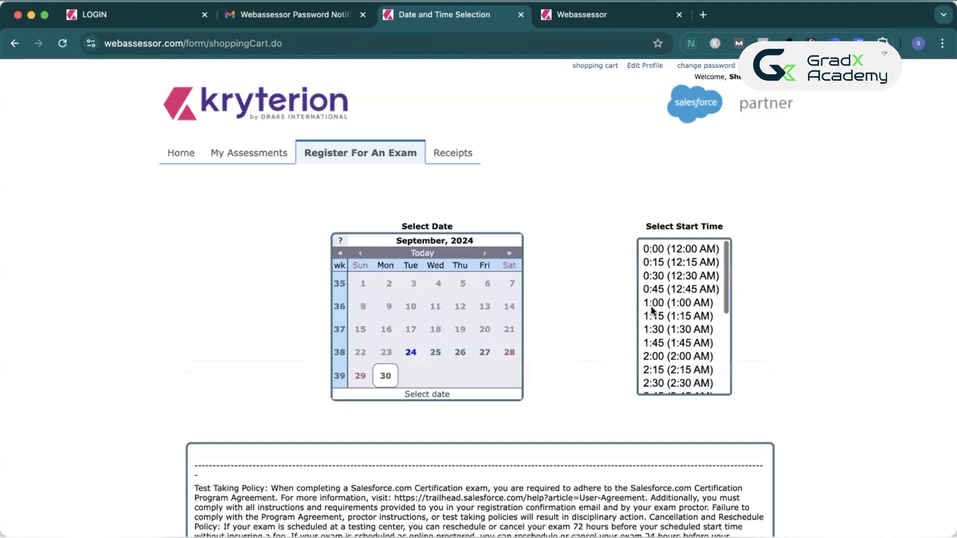
pyautogui.scroll(-1, 681, 291)
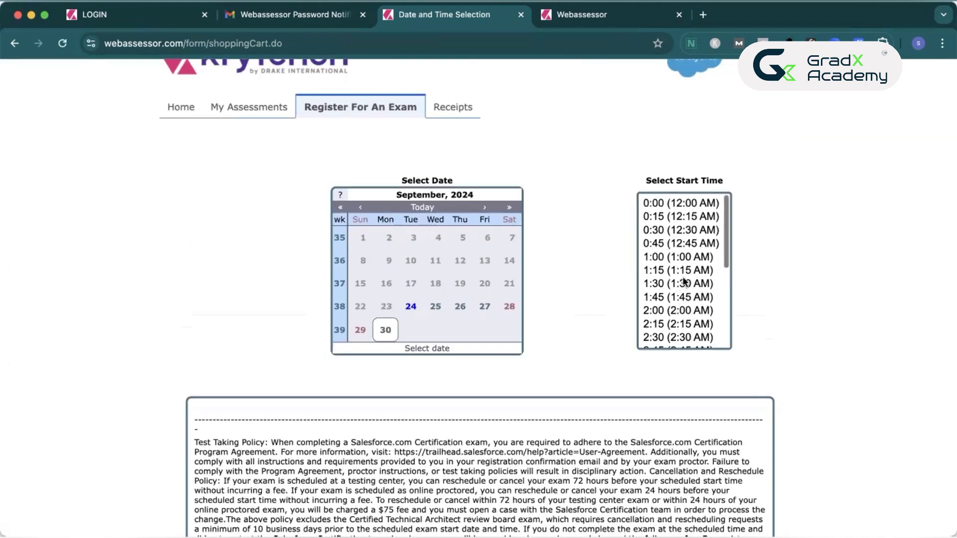
pyautogui.scroll(-3, 684, 281)
pyautogui.scroll(-2, 685, 280)
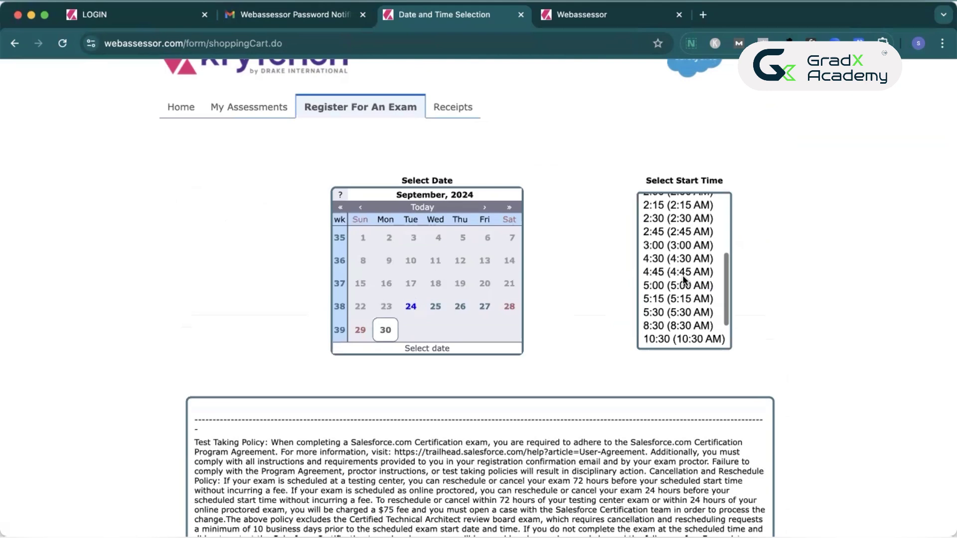
pyautogui.click(684, 338)
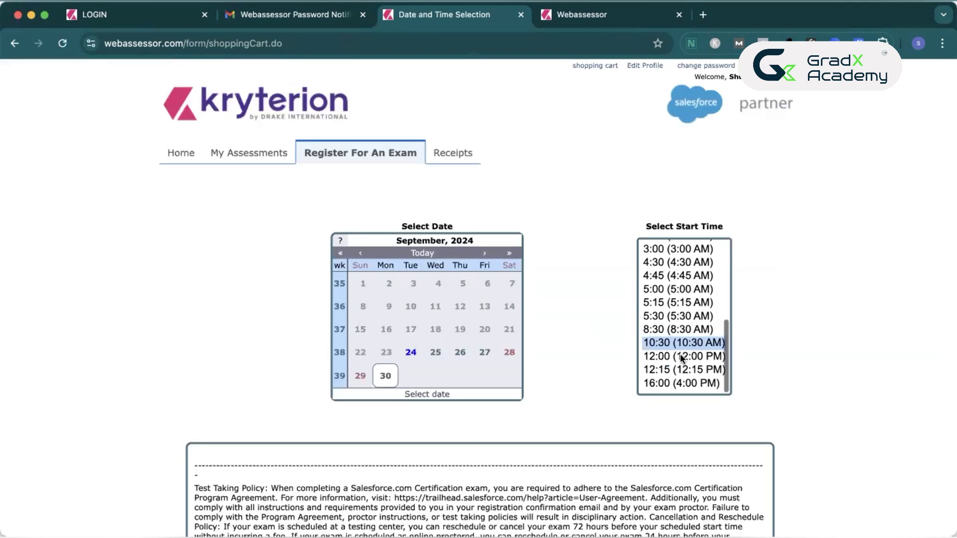
pyautogui.click(684, 356)
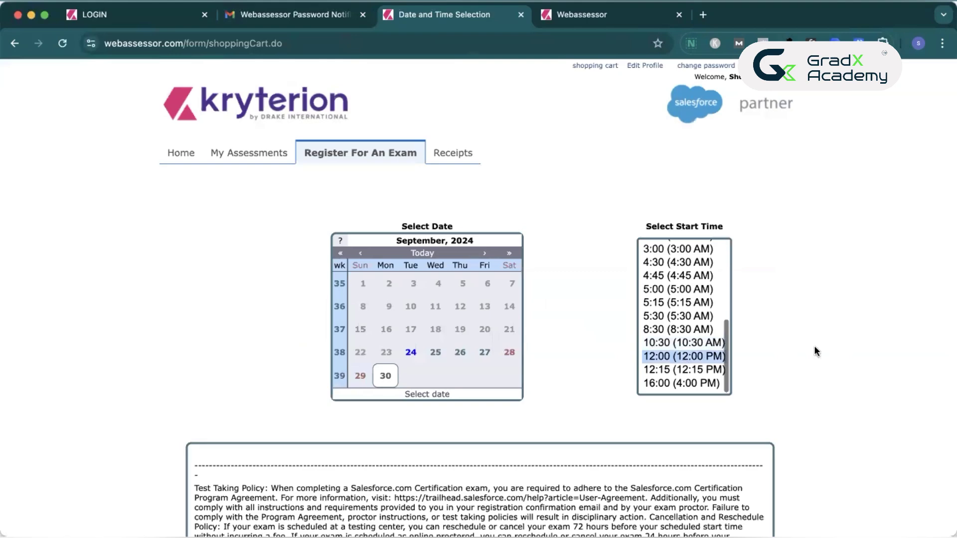
pyautogui.scroll(-2, 746, 364)
pyautogui.scroll(-5, 688, 365)
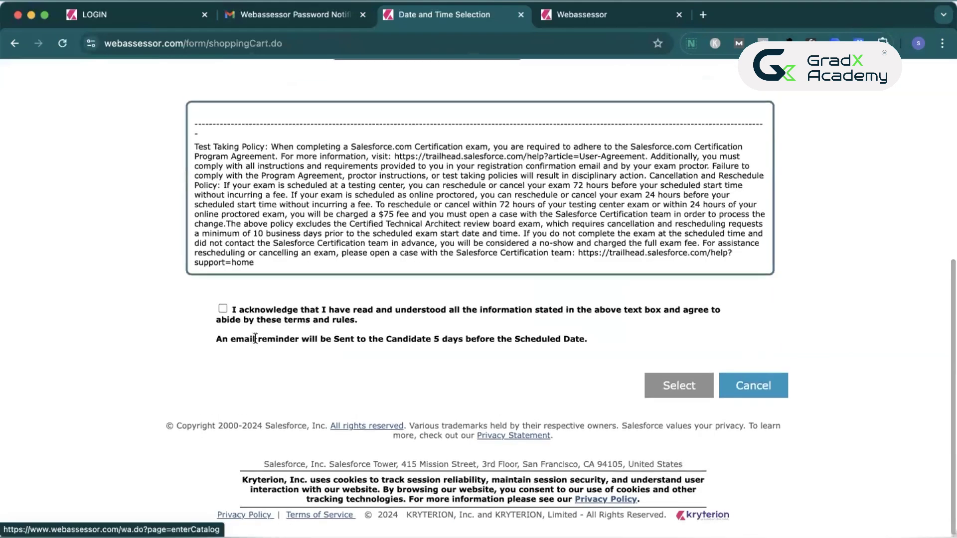
pyautogui.click(222, 311)
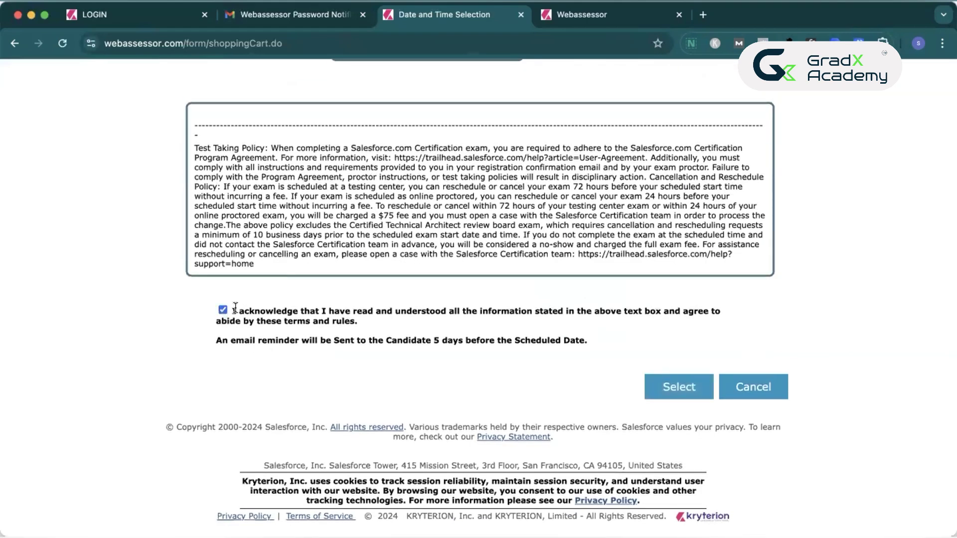
pyautogui.click(675, 386)
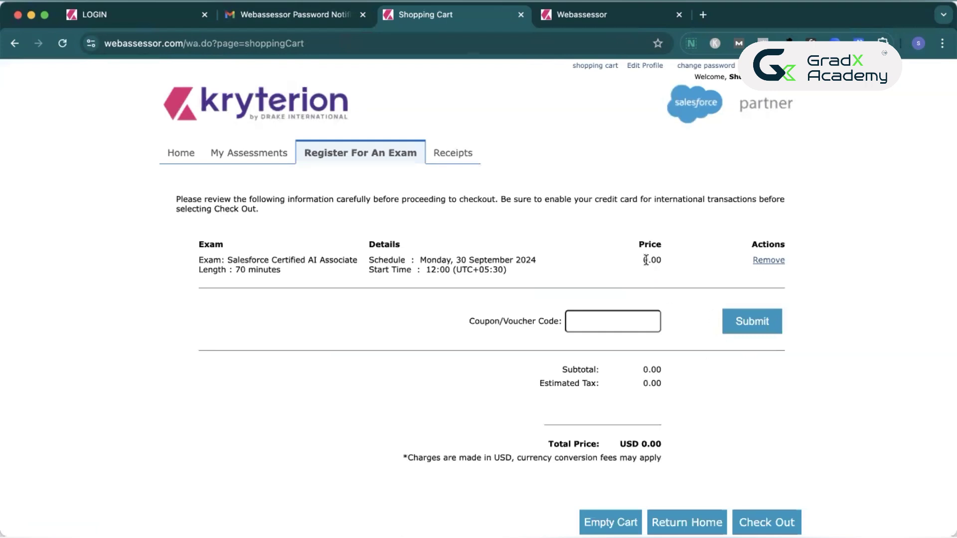
# Confirm the USD 0.00 price and check out the AI Associate exam booking
pyautogui.moveTo(645, 260); pyautogui.dragTo(658, 261)
pyautogui.scroll(-1, 613, 460)
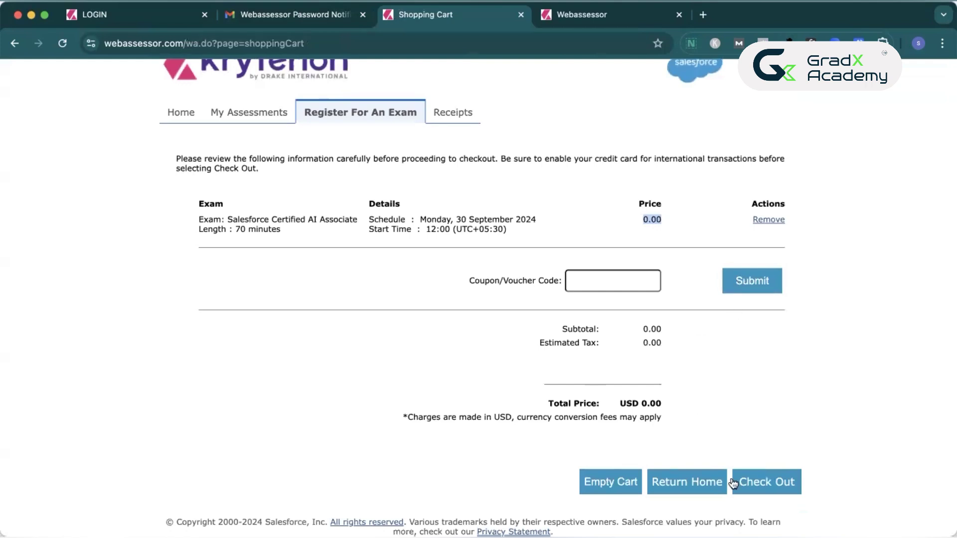
pyautogui.click(751, 483)
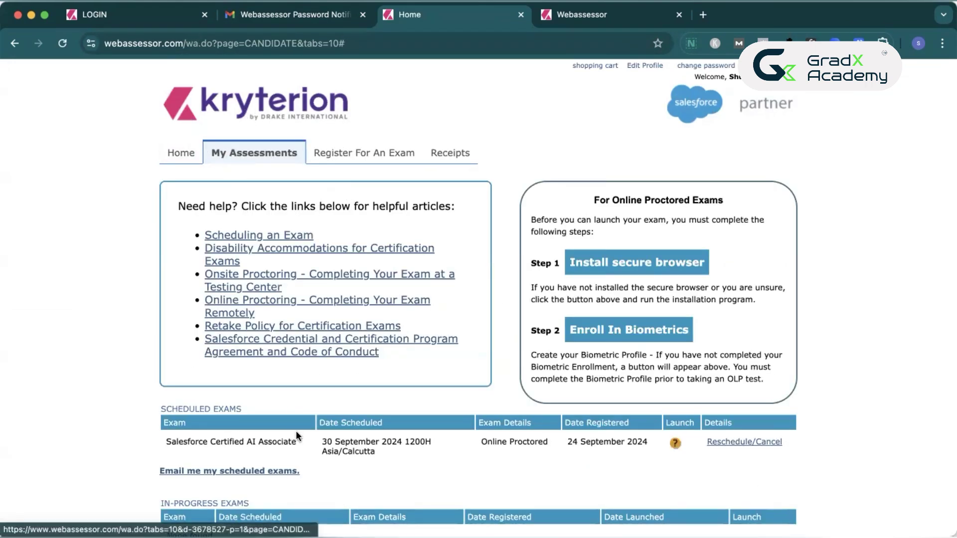
pyautogui.scroll(-3, 297, 437)
pyautogui.scroll(-2, 298, 438)
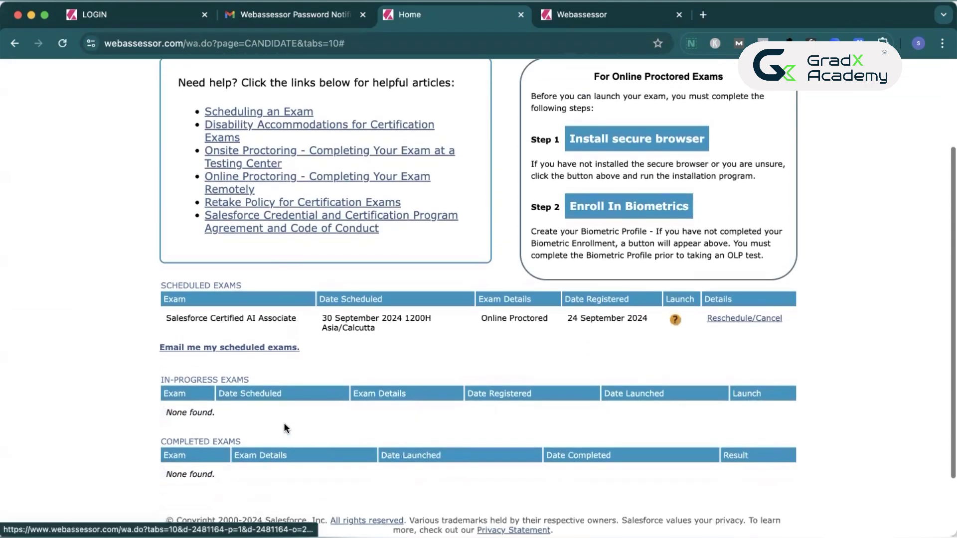
# Review the scheduled exam's name, registration date and 1200H start time
pyautogui.tripleClick(182, 318)
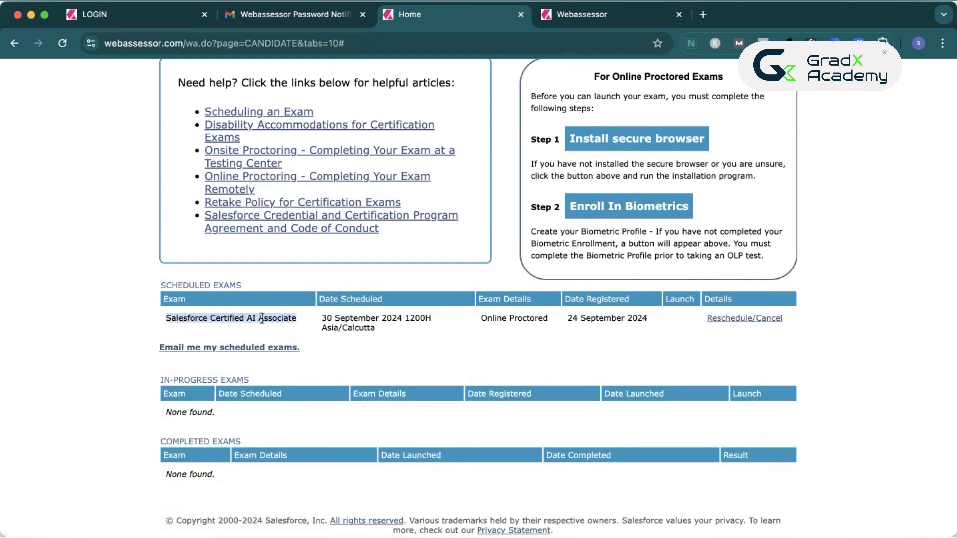
pyautogui.tripleClick(575, 320)
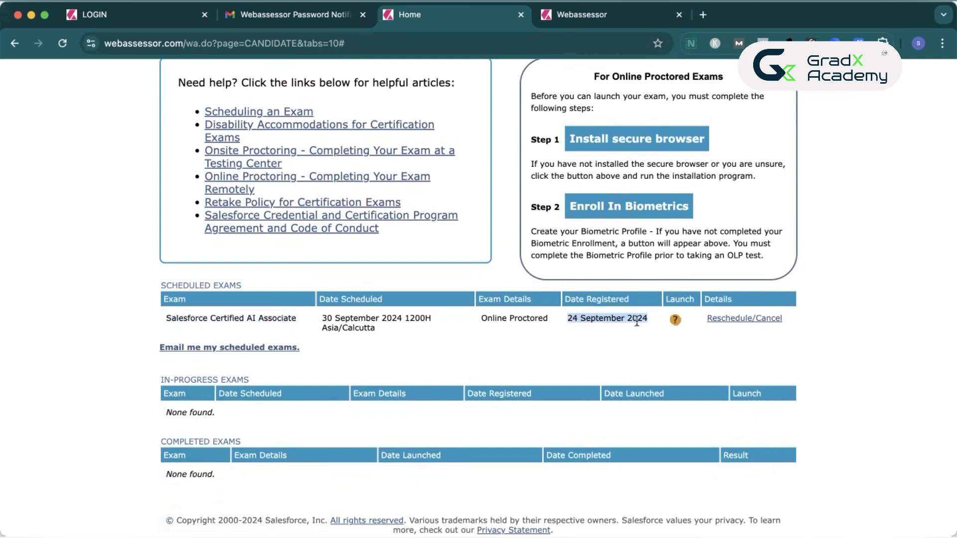
pyautogui.click(331, 318)
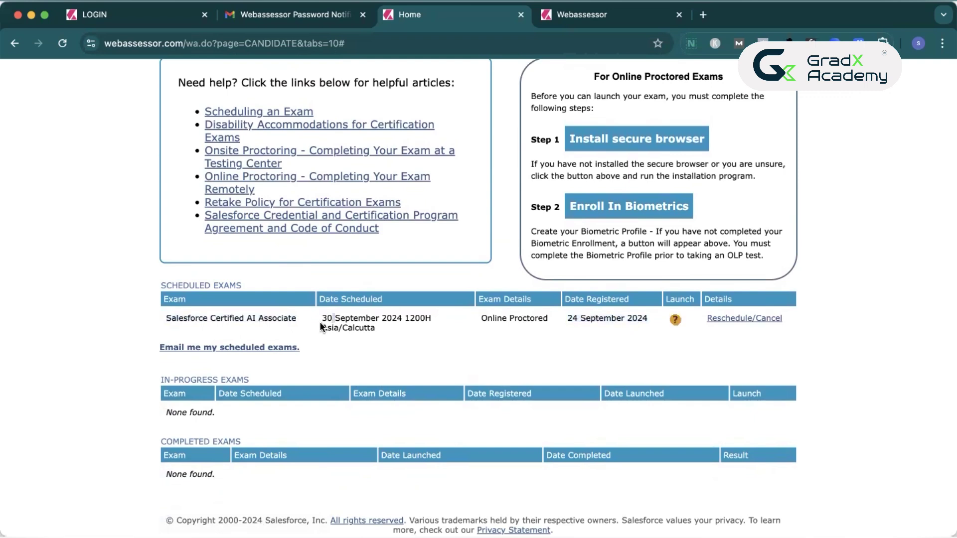
pyautogui.doubleClick(415, 318)
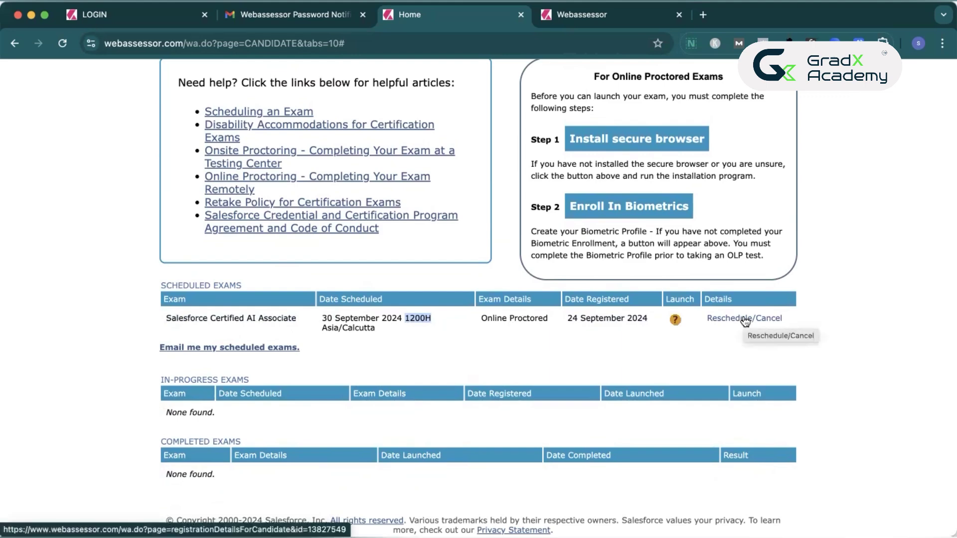
pyautogui.scroll(3, 737, 224)
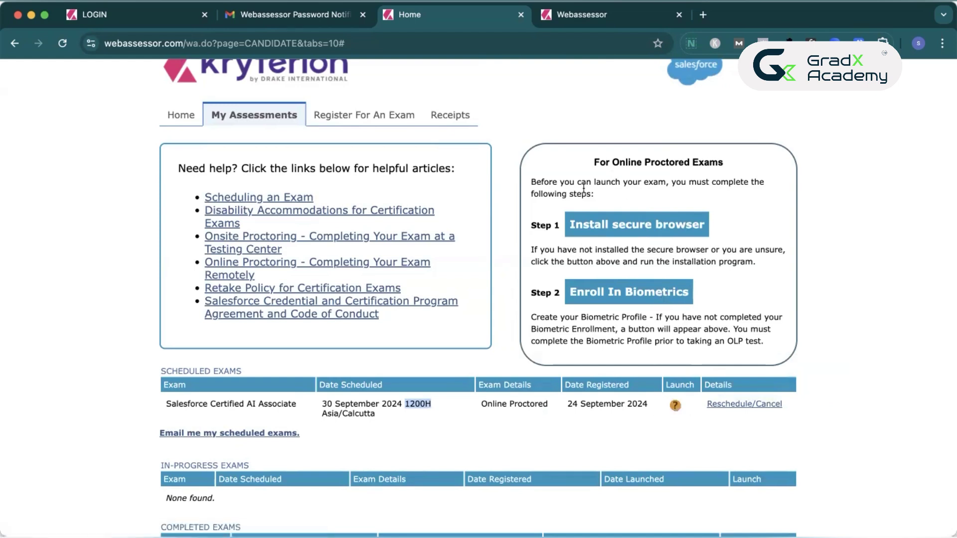
# Note the Enroll In Biometrics step, then go to Register For An Exam
pyautogui.moveTo(532, 224); pyautogui.dragTo(546, 225)
pyautogui.moveTo(531, 291); pyautogui.dragTo(548, 289)
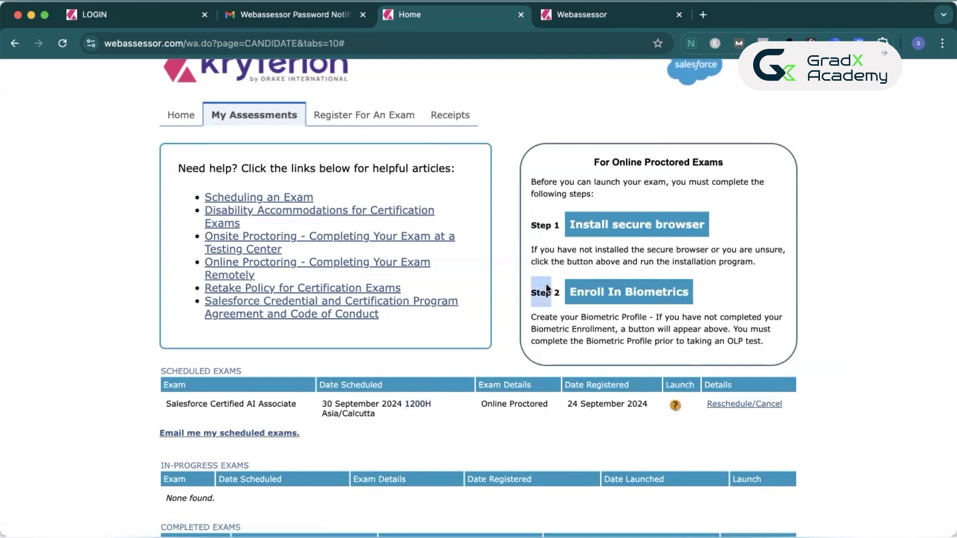
pyautogui.tripleClick(548, 290)
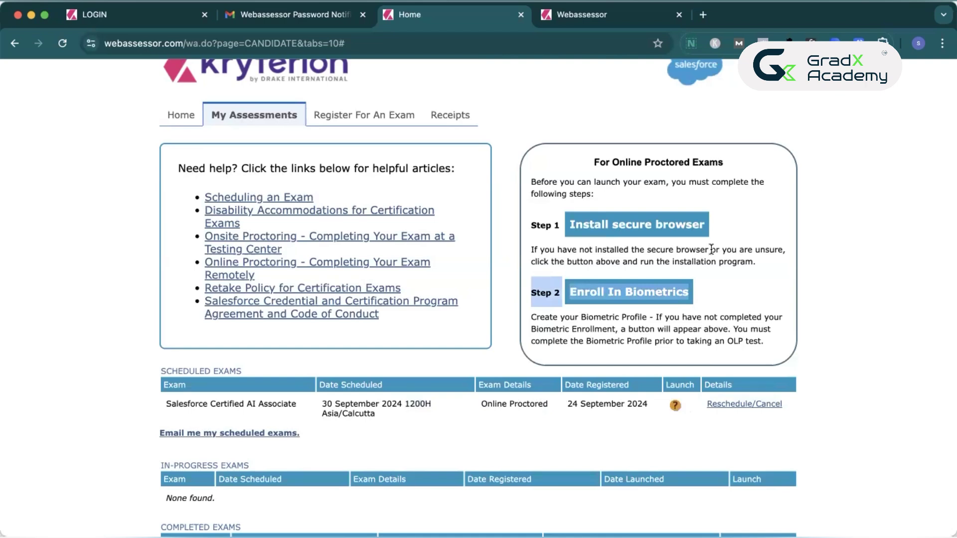
pyautogui.click(338, 121)
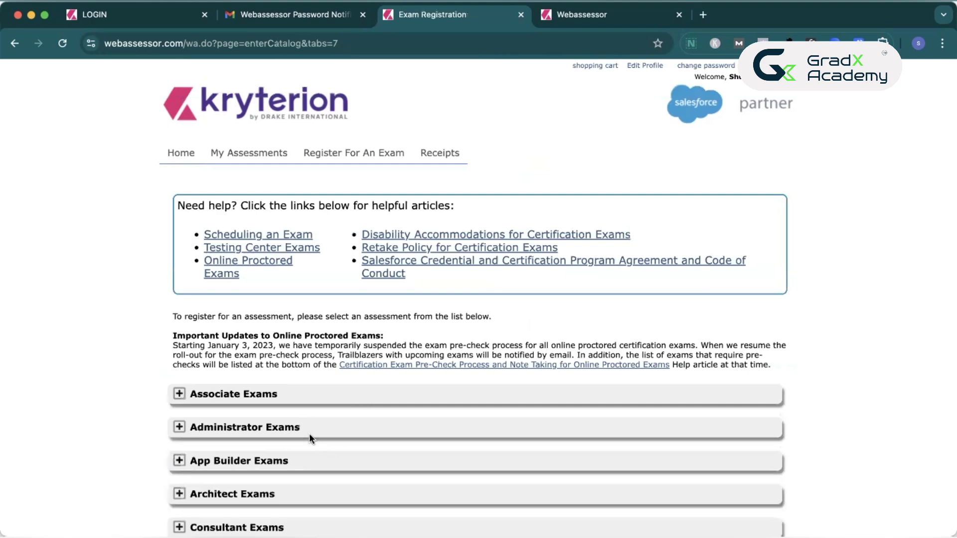
pyautogui.scroll(-1, 310, 434)
pyautogui.scroll(-3, 310, 434)
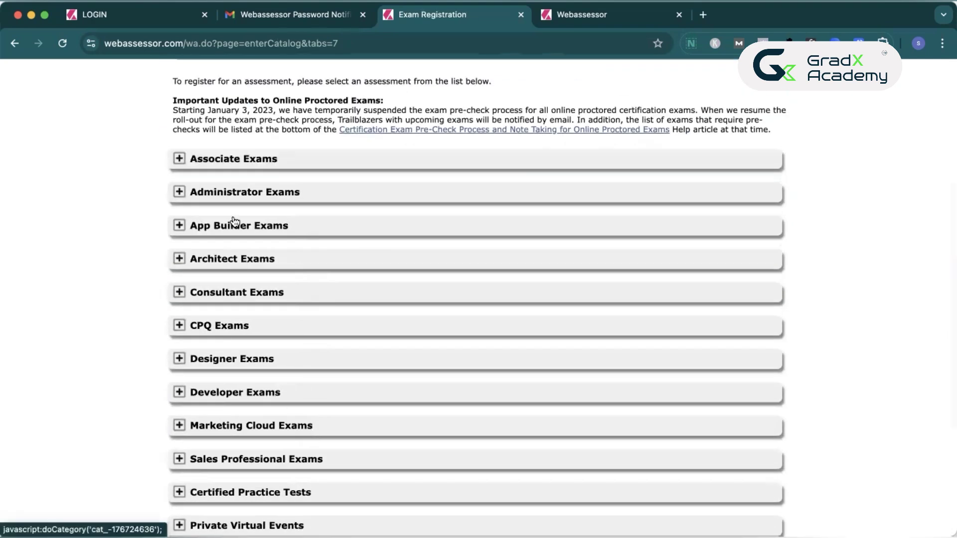
pyautogui.scroll(-1, 282, 341)
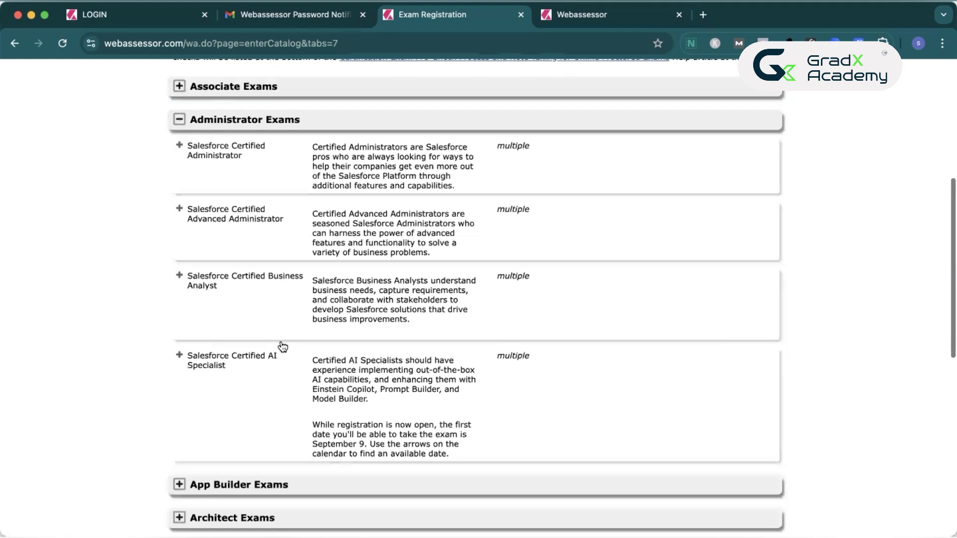
# Reveal the free Salesforce Certified AI Specialist exam's online, onsite and event-proctored Register rows
pyautogui.click(189, 357)
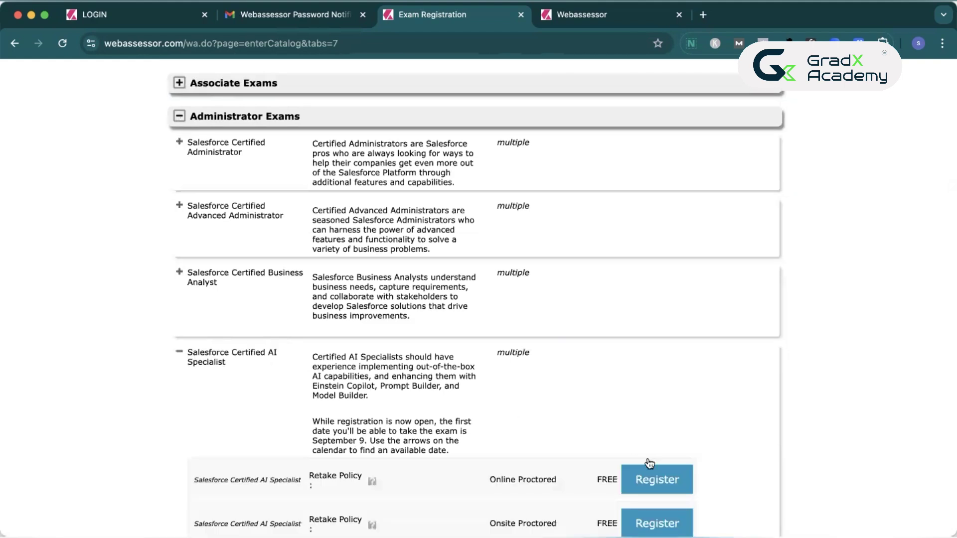
pyautogui.scroll(-3, 650, 462)
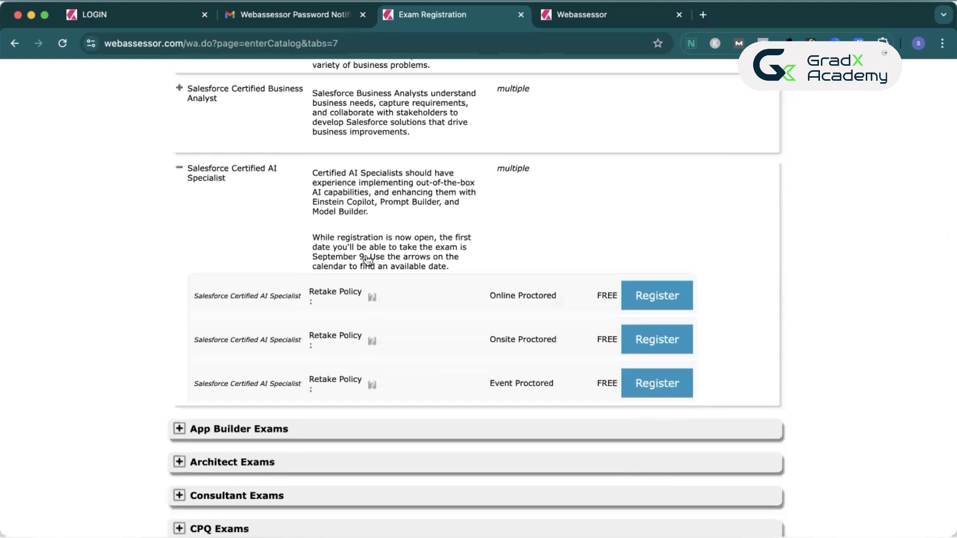